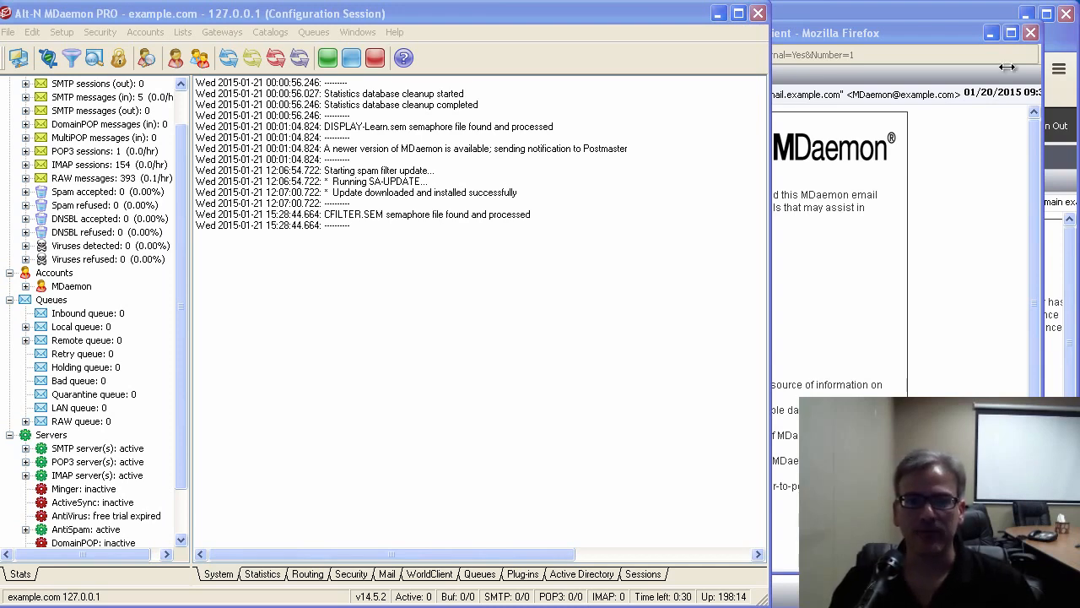
- Review the account information lines in the welcome email in the Firefox message window
{"action": "left_click", "coordinate": [929, 196]}
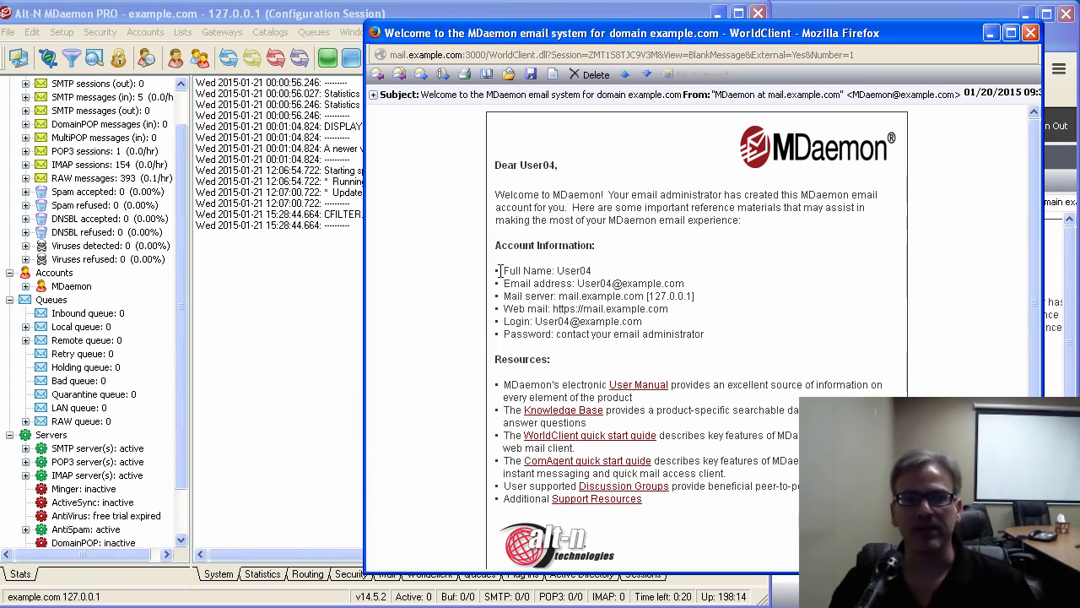
{"action": "left_click_drag", "start_coordinate": [499, 271], "coordinate": [692, 284]}
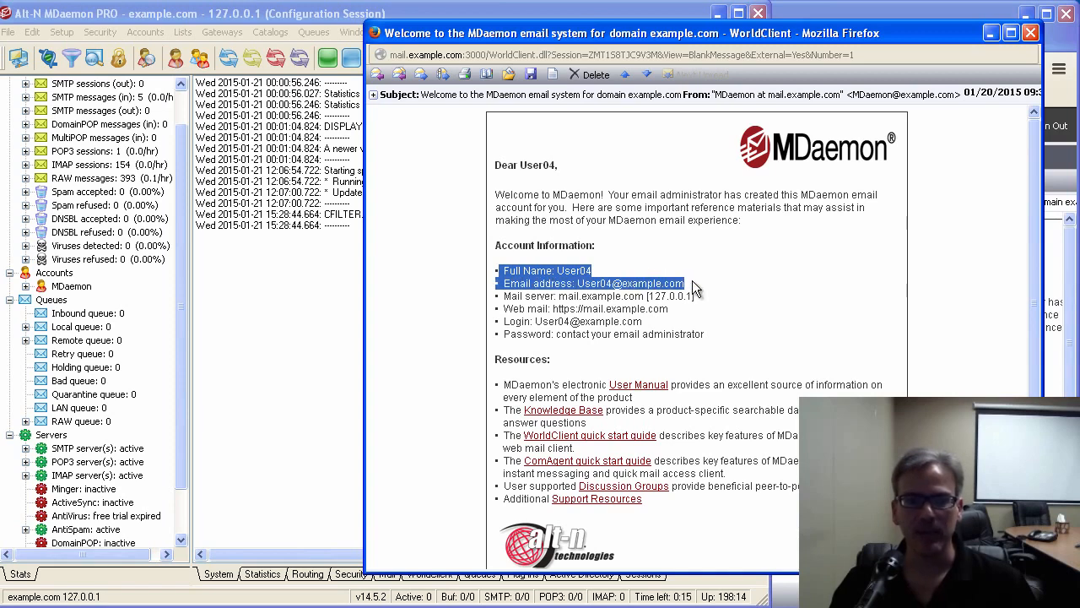
{"action": "left_click", "coordinate": [709, 346]}
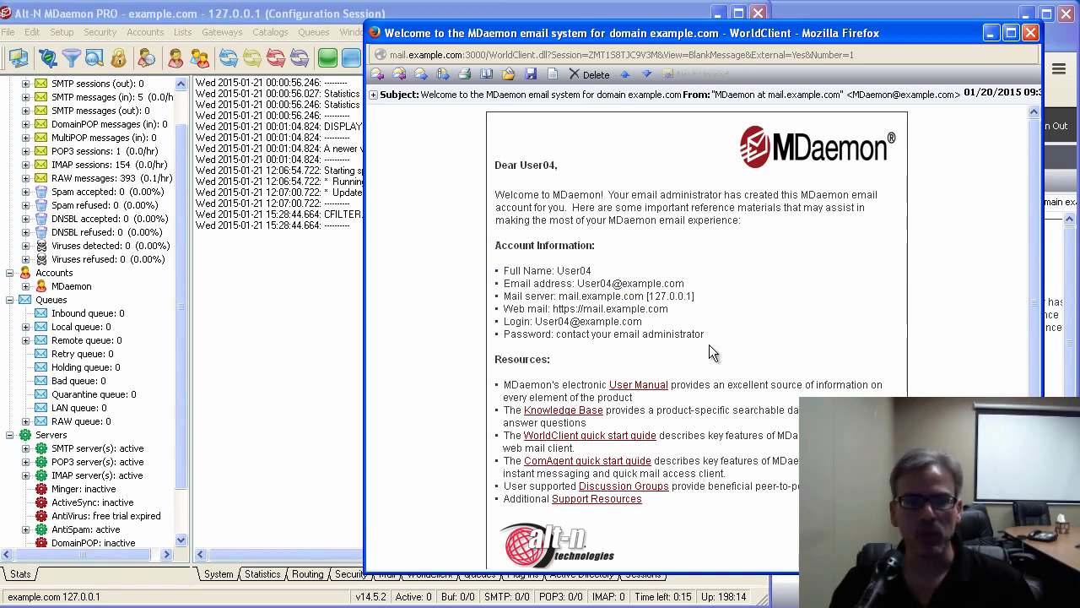
{"action": "left_click_drag", "start_coordinate": [711, 335], "coordinate": [490, 304]}
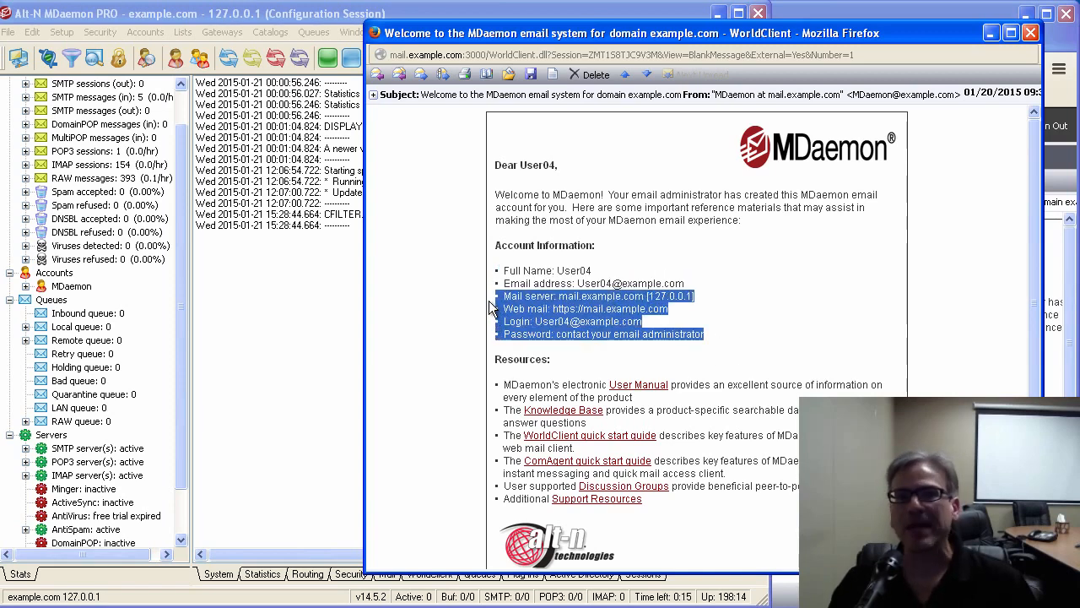
{"action": "left_click", "coordinate": [489, 304]}
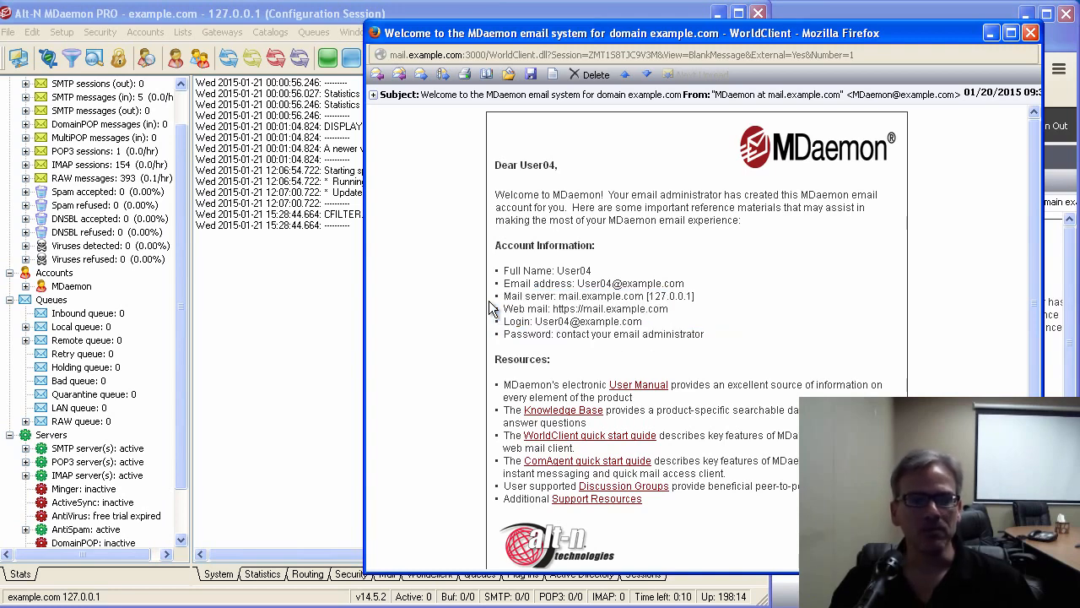
- Switch to MDaemon and check the miscellaneous preference that sends system generated messages through the content and spam filters
{"action": "left_click", "coordinate": [292, 271]}
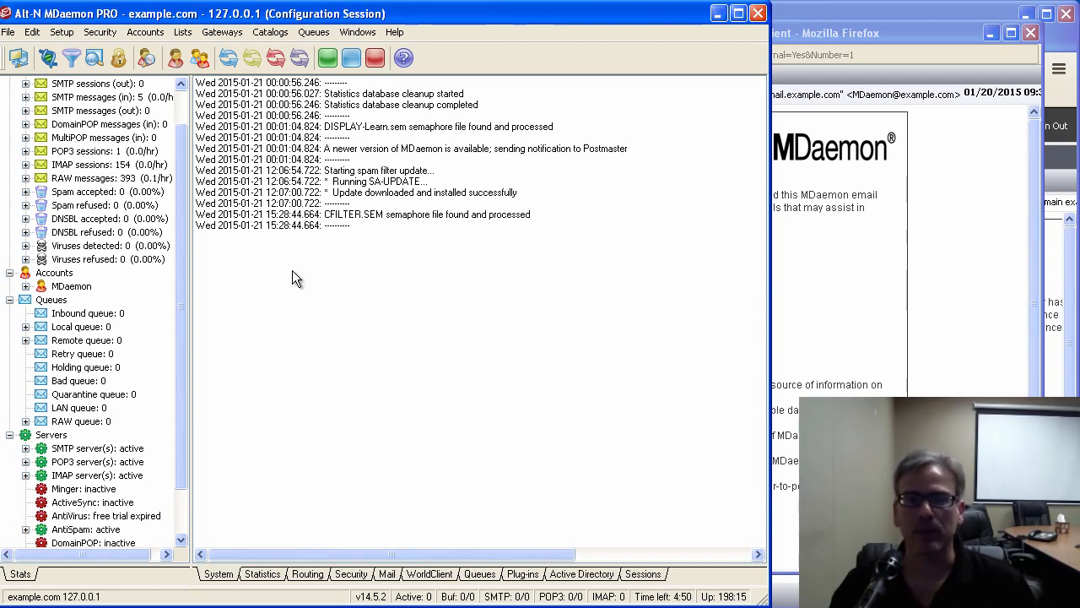
{"action": "left_click", "coordinate": [62, 32]}
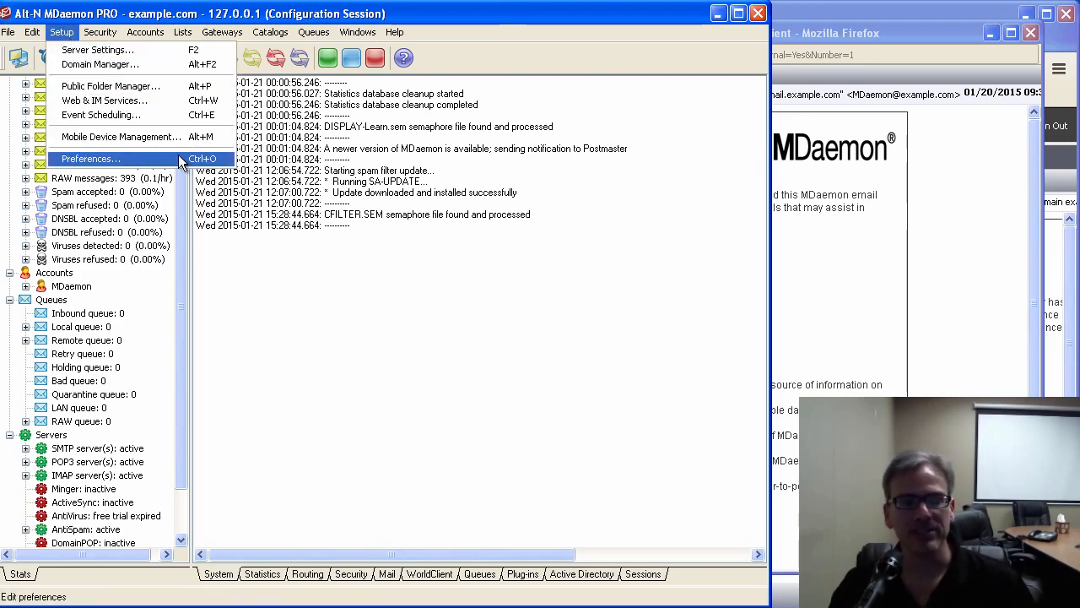
{"action": "left_click", "coordinate": [178, 159]}
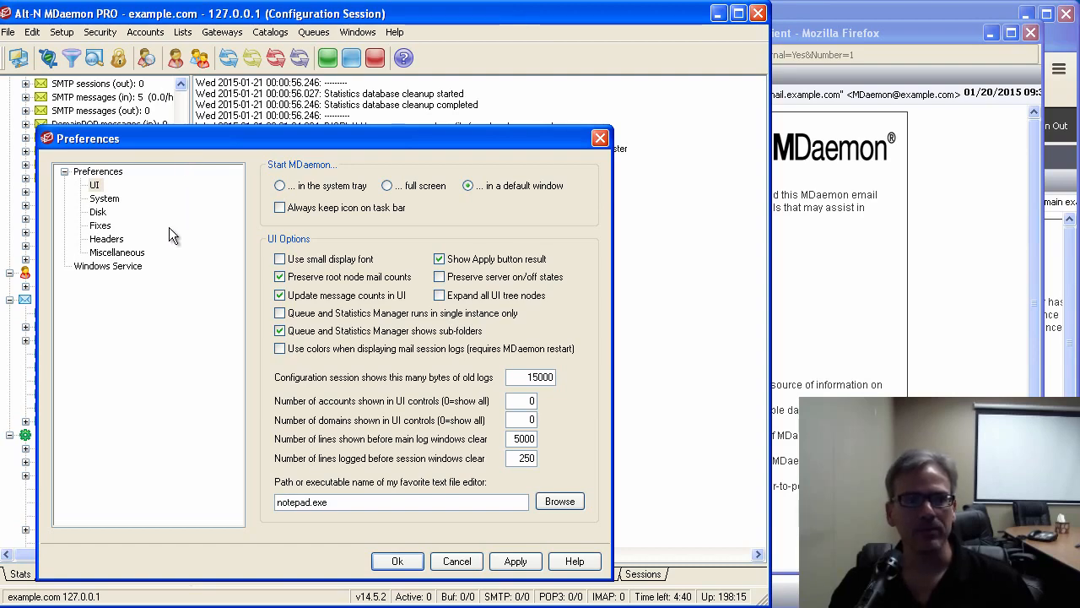
{"action": "left_click", "coordinate": [146, 257]}
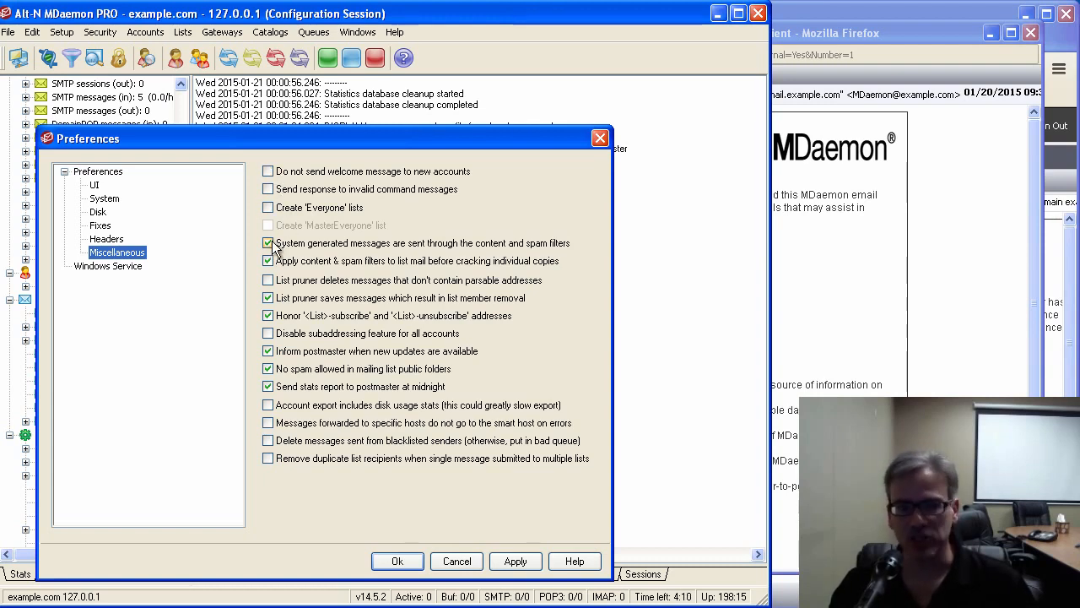
{"action": "left_click", "coordinate": [398, 567]}
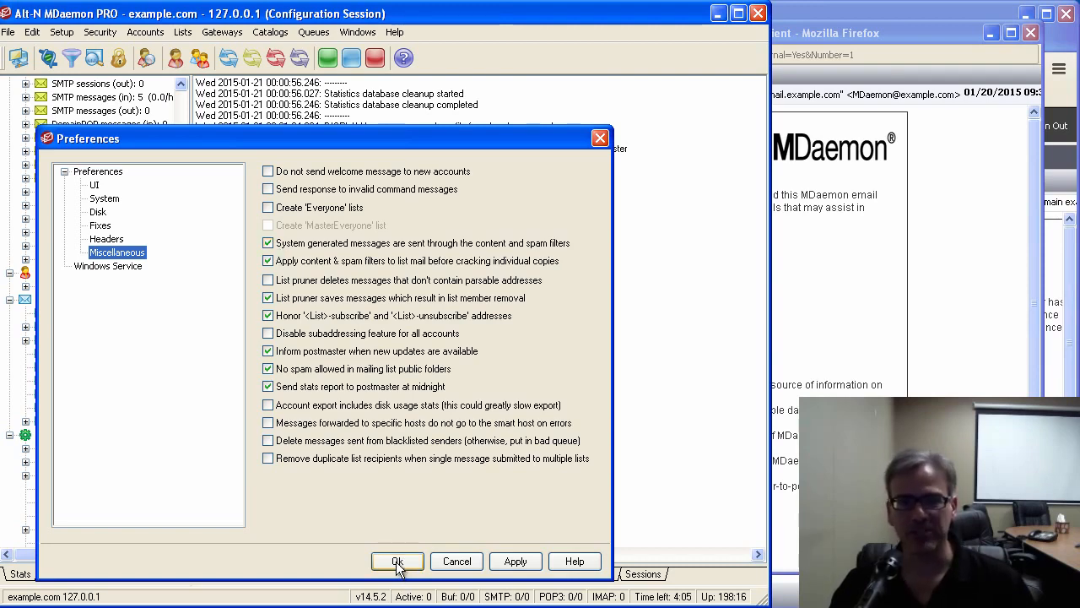
{"action": "left_click", "coordinate": [397, 563]}
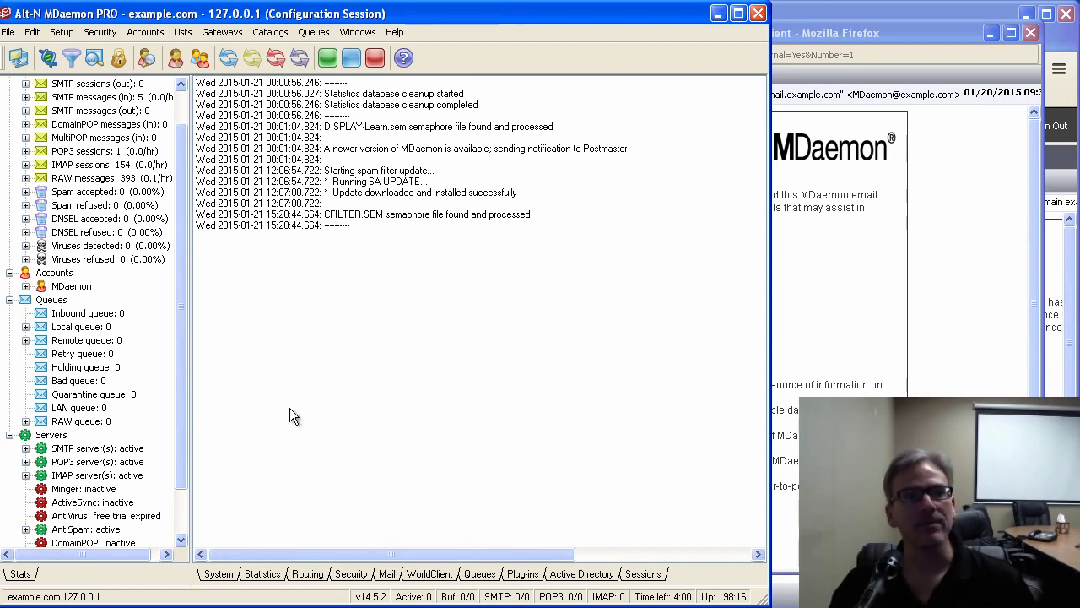
- Create a new content filter rule named "New User Notify"
{"action": "left_click", "coordinate": [100, 33]}
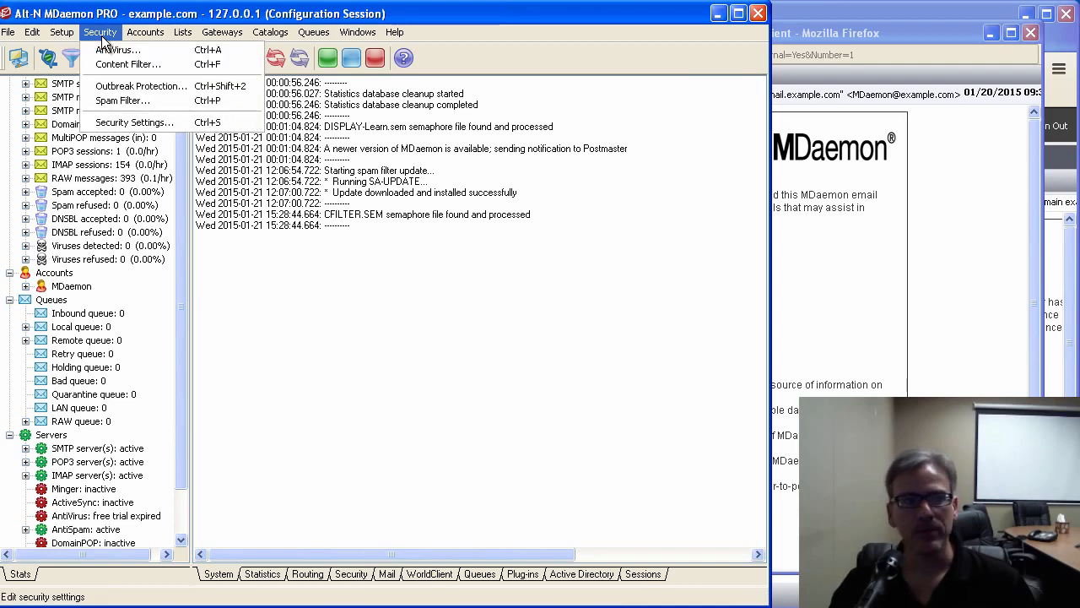
{"action": "left_click", "coordinate": [126, 65]}
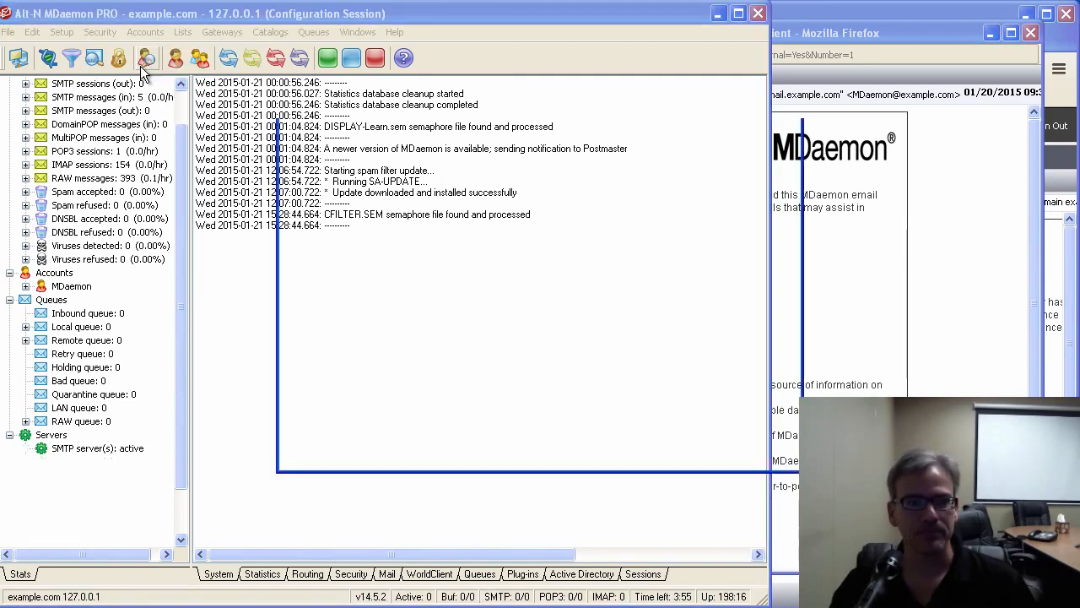
{"action": "left_click_drag", "start_coordinate": [412, 108], "coordinate": [316, 111]}
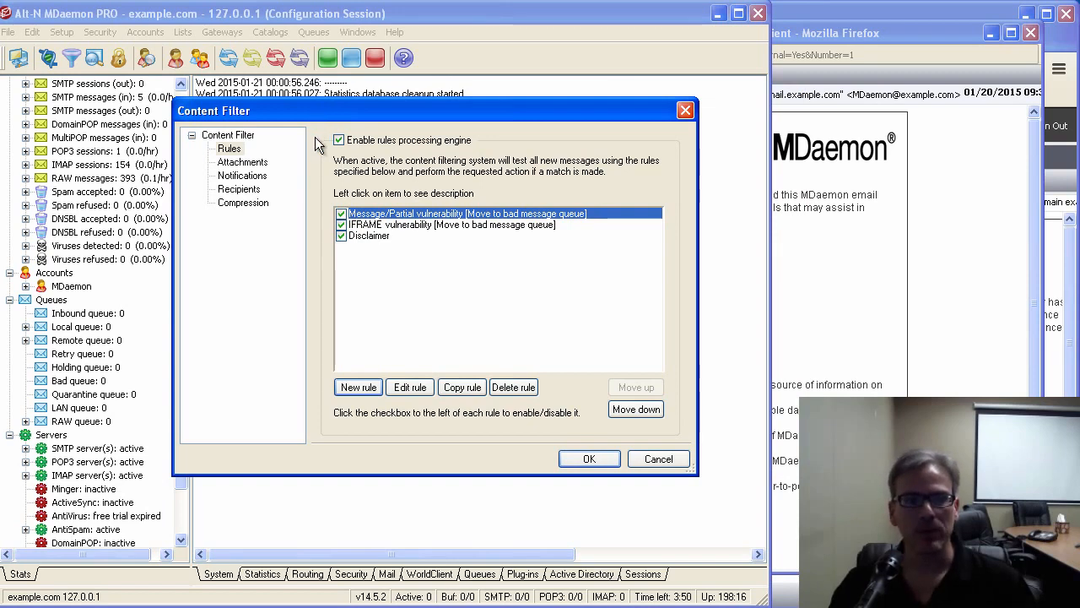
{"action": "left_click", "coordinate": [359, 389]}
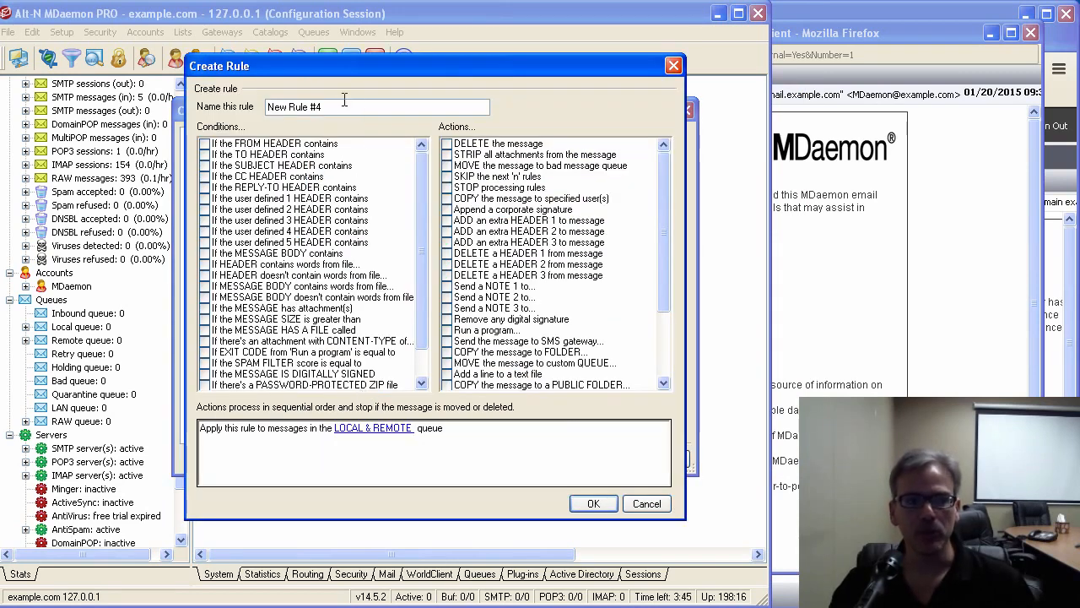
{"action": "left_click_drag", "start_coordinate": [346, 102], "coordinate": [63, 125]}
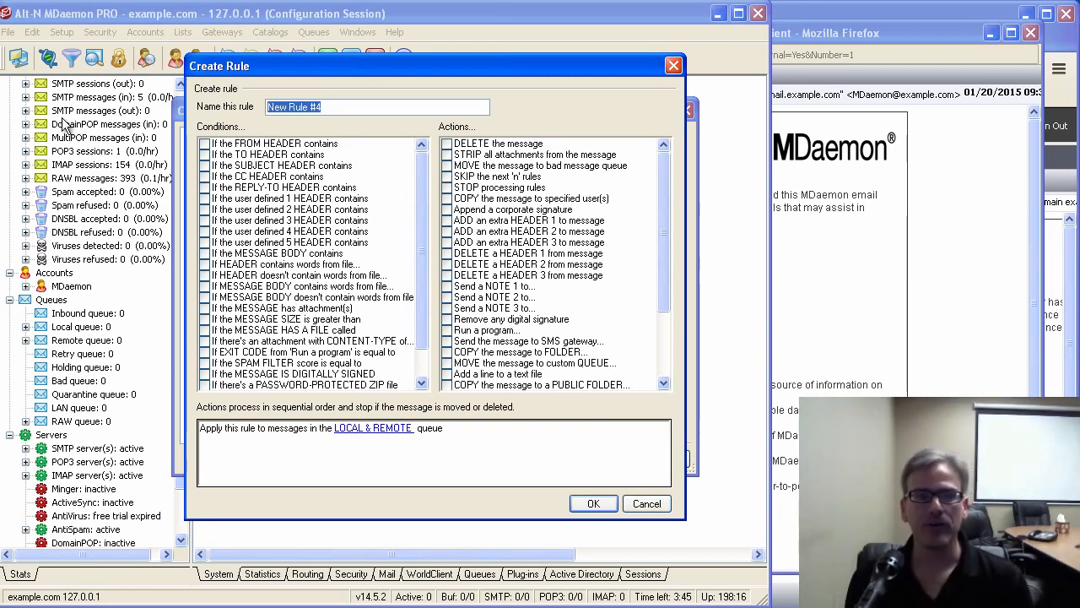
{"action": "type", "text": "ZN"}
{"action": "key", "text": "BackSpace"}
{"action": "key", "text": "BackSpace"}
{"action": "type", "text": "N"}
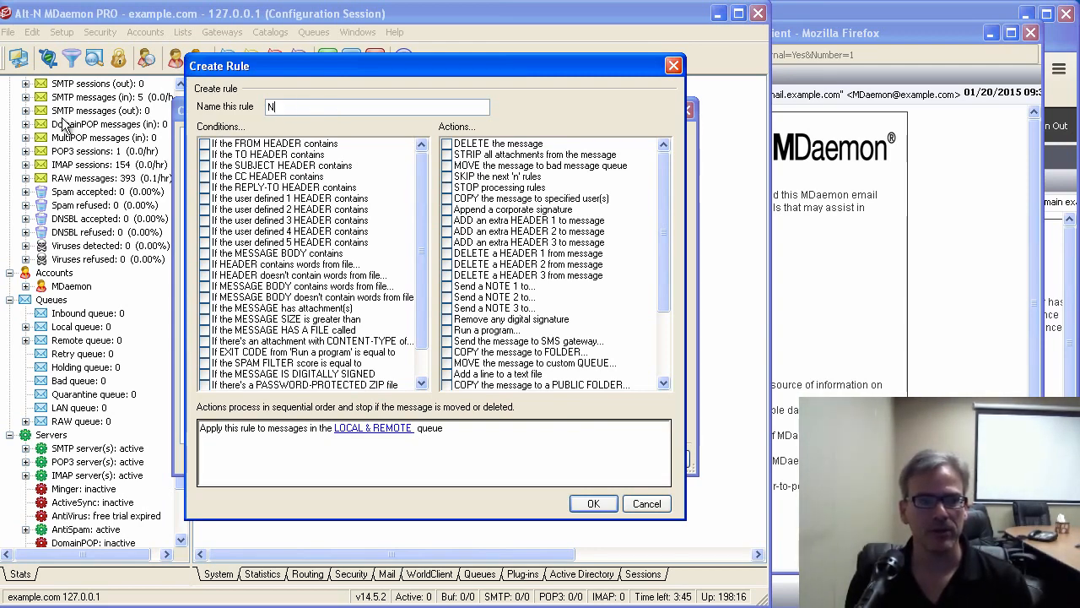
{"action": "type", "text": "ew User Notify"}
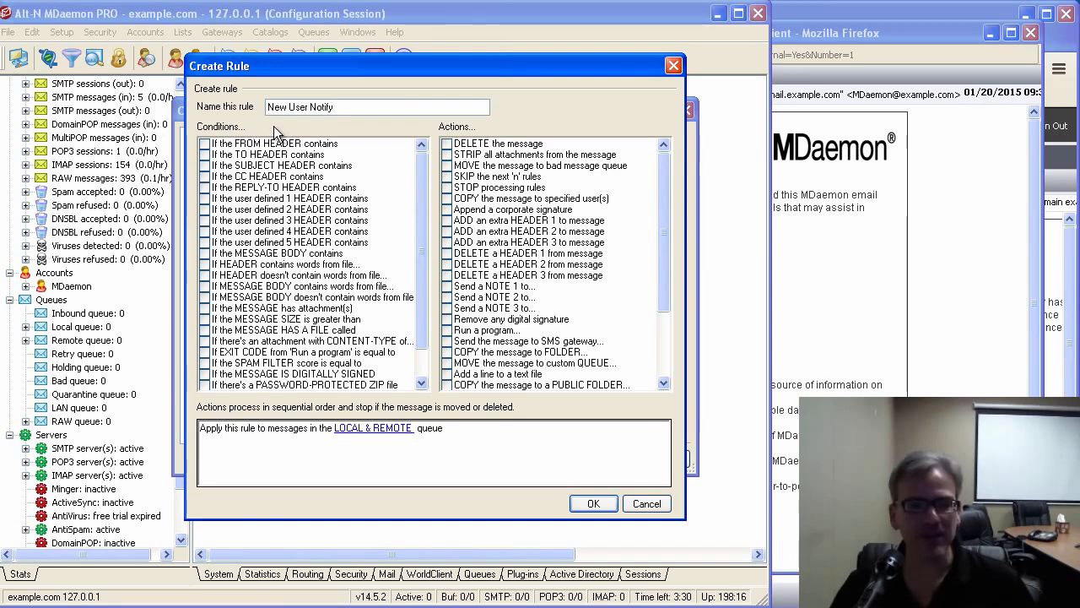
- Add a condition to the rule that the FROM HEADER contains the MDaemon system account's e-mail address
{"action": "left_click", "coordinate": [207, 144]}
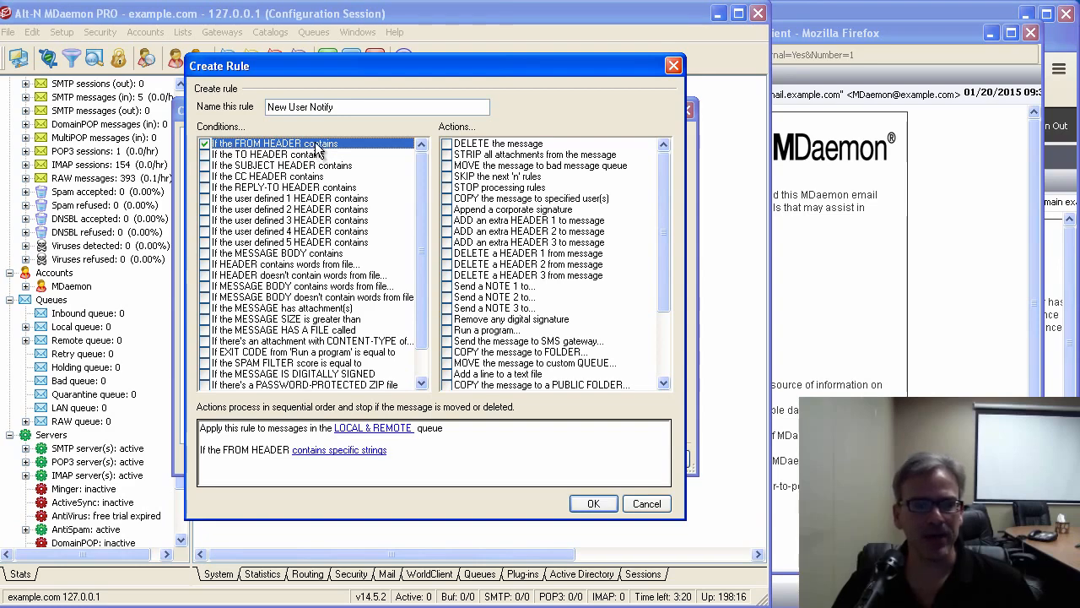
{"action": "left_click", "coordinate": [352, 454]}
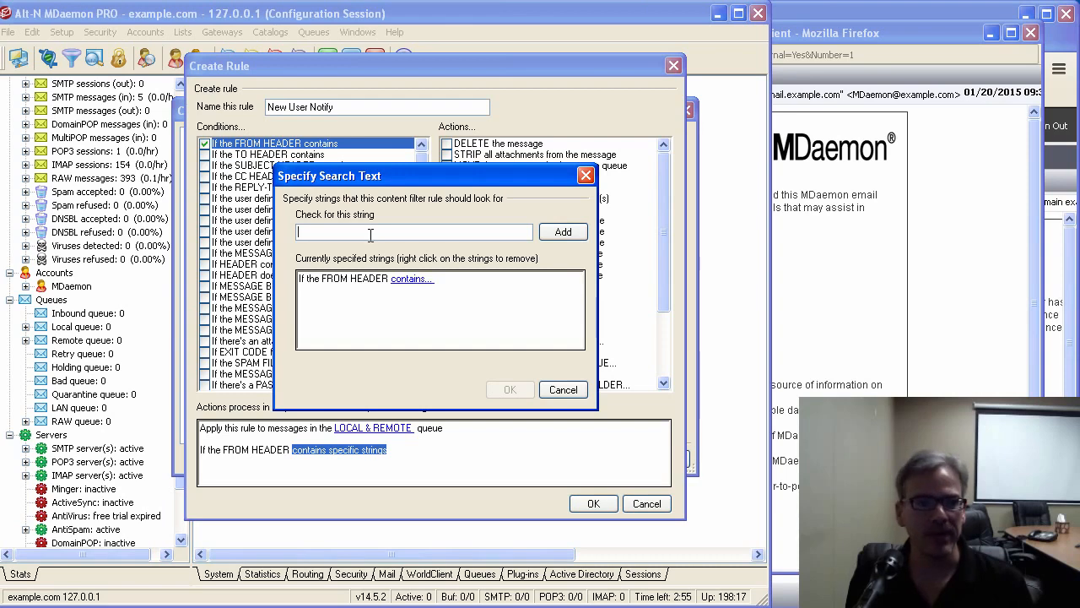
{"action": "type", "text": "mdaemon"}
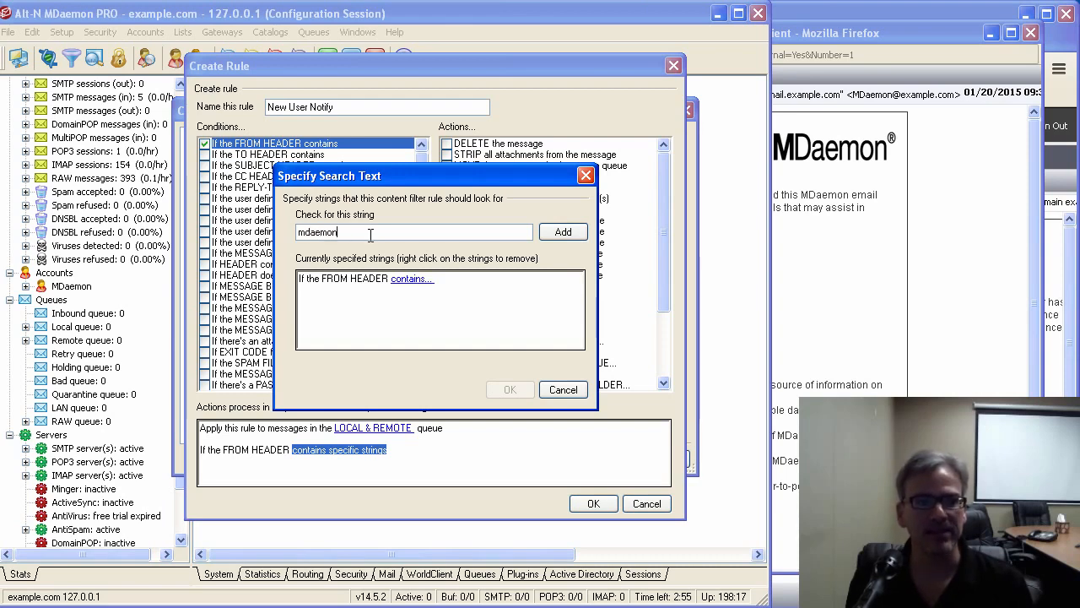
{"action": "type", "text": "@example.com"}
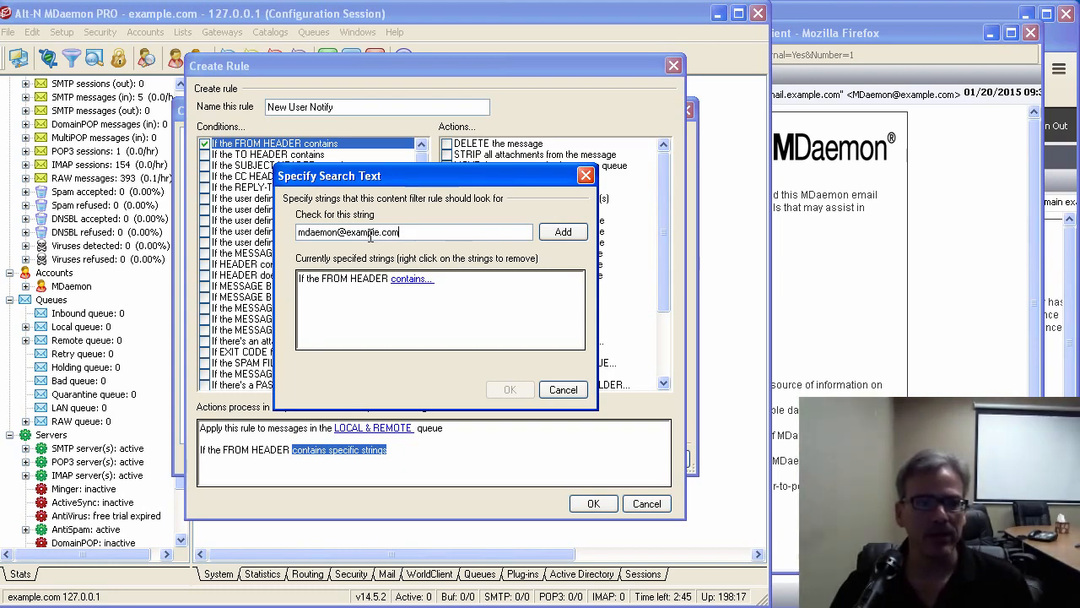
{"action": "left_click", "coordinate": [565, 230]}
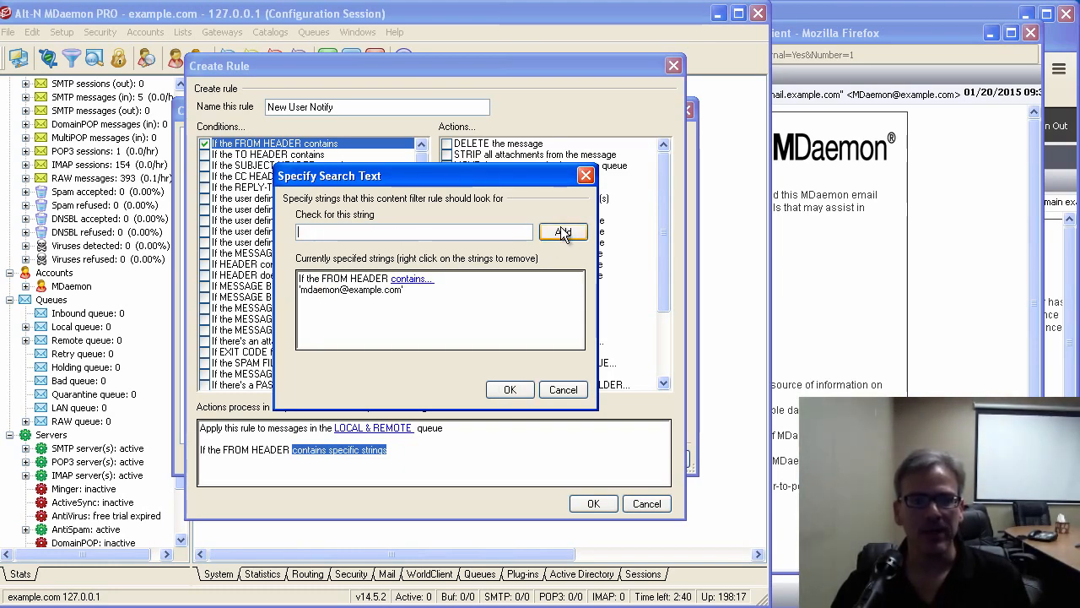
{"action": "left_click", "coordinate": [510, 389]}
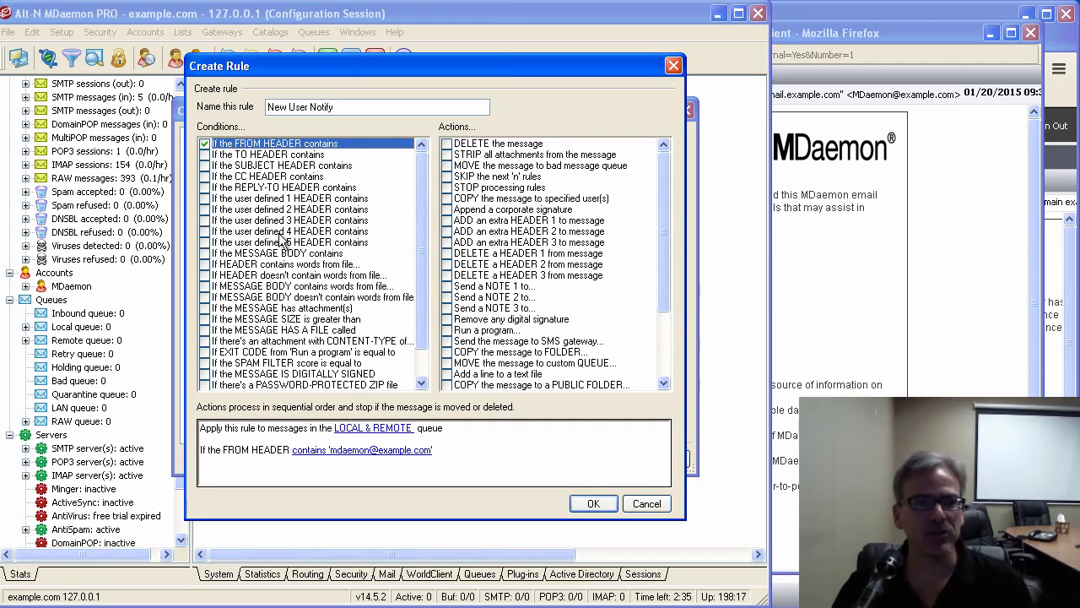
- Enable the SUBJECT HEADER condition and copy "Welcome to the MDaemon email system" from the welcome email's subject in Firefox
{"action": "left_click", "coordinate": [205, 166]}
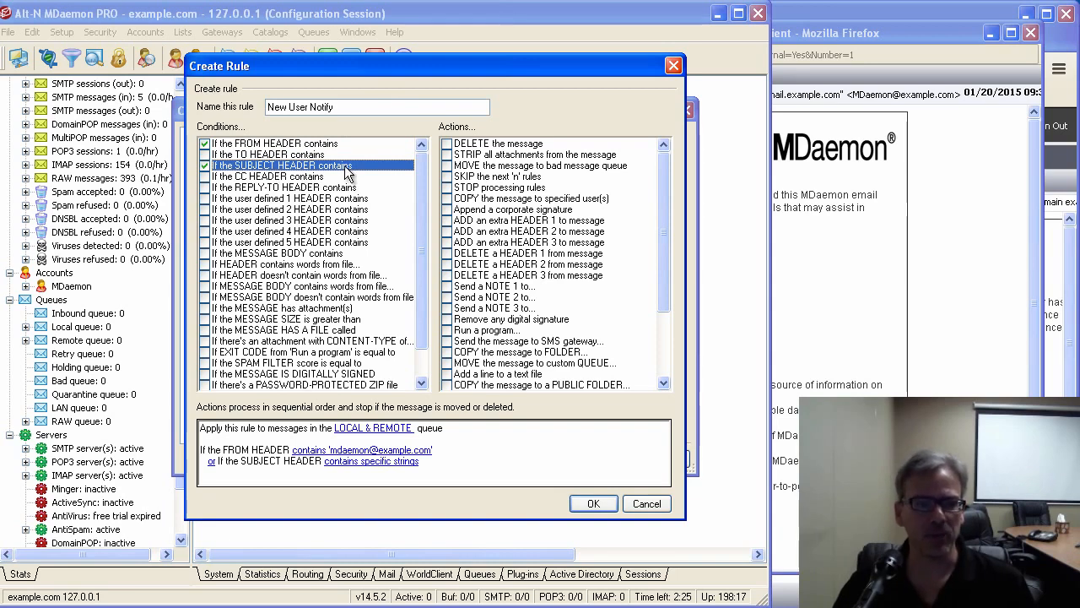
{"action": "left_click", "coordinate": [372, 464]}
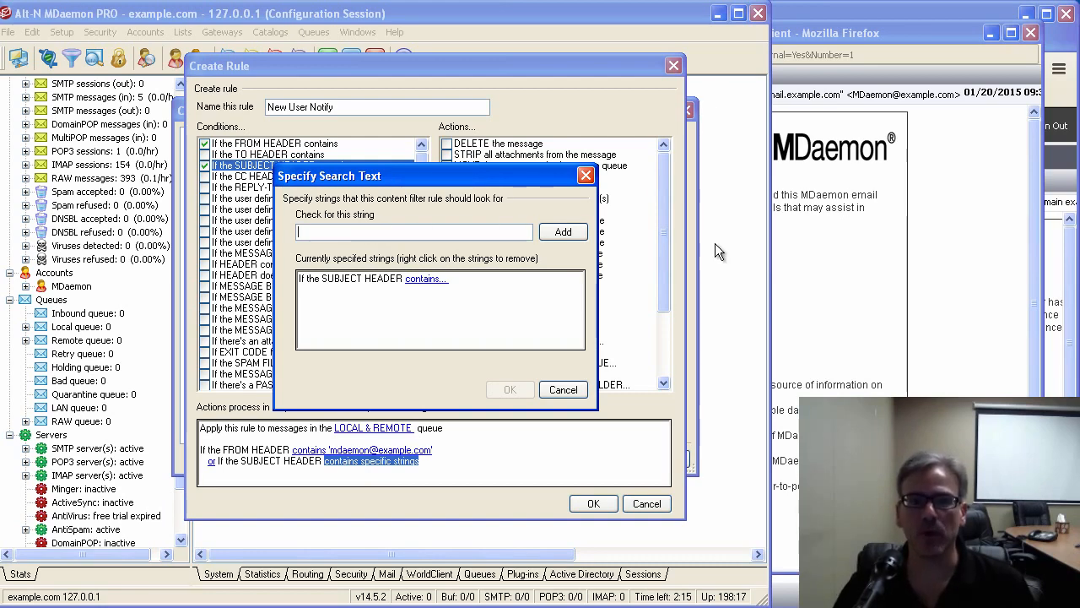
{"action": "left_click", "coordinate": [809, 228]}
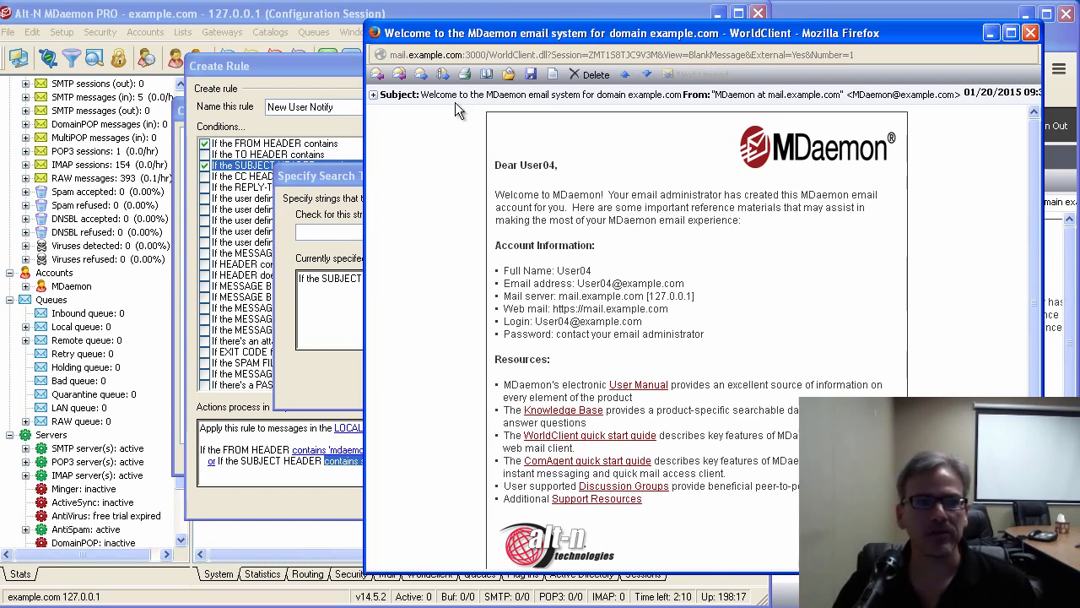
{"action": "left_click_drag", "start_coordinate": [427, 93], "coordinate": [682, 95]}
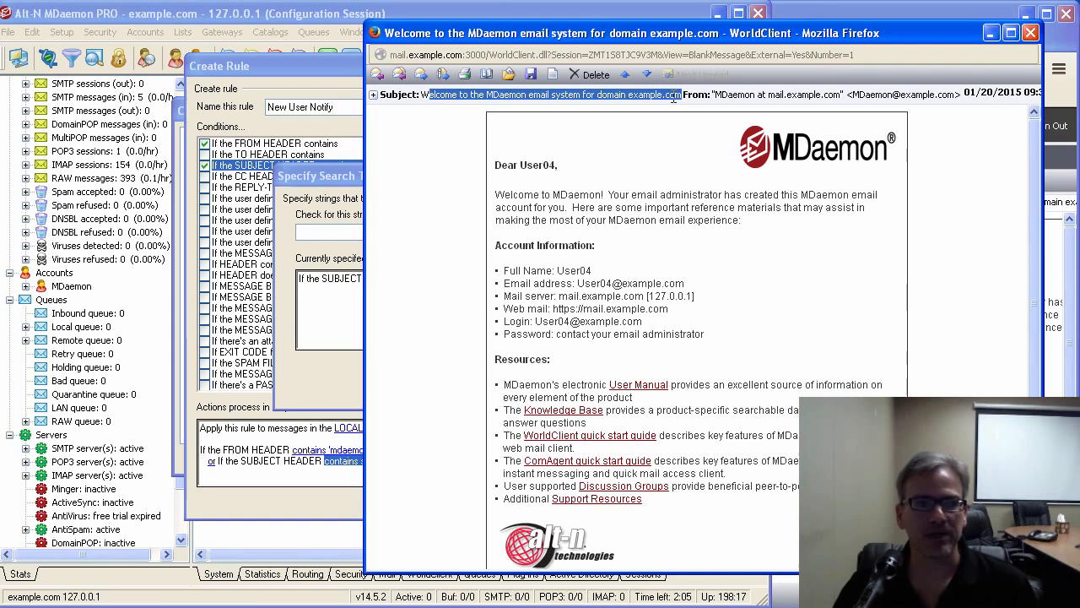
{"action": "left_click", "coordinate": [459, 95]}
{"action": "left_click_drag", "start_coordinate": [419, 94], "coordinate": [580, 95]}
{"action": "key", "text": "ctrl+c"}
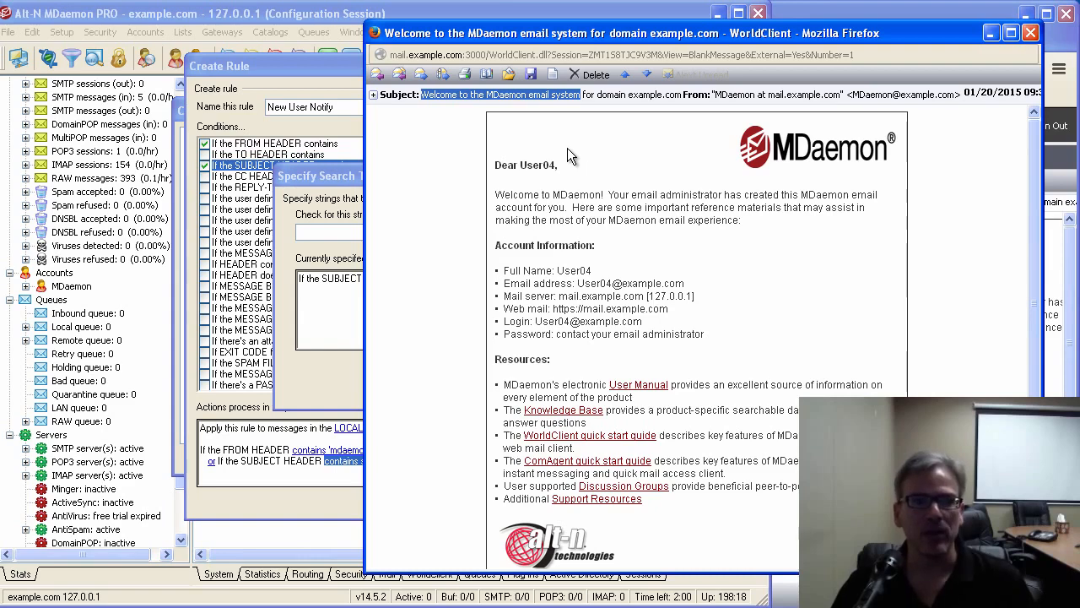
{"action": "right_click", "coordinate": [471, 94]}
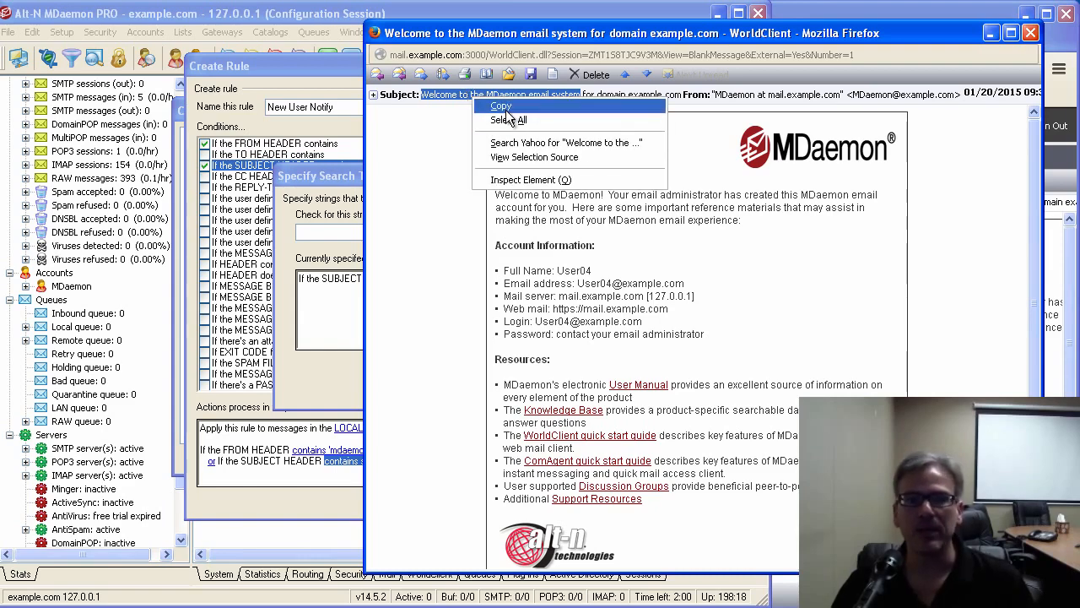
{"action": "left_click", "coordinate": [505, 108]}
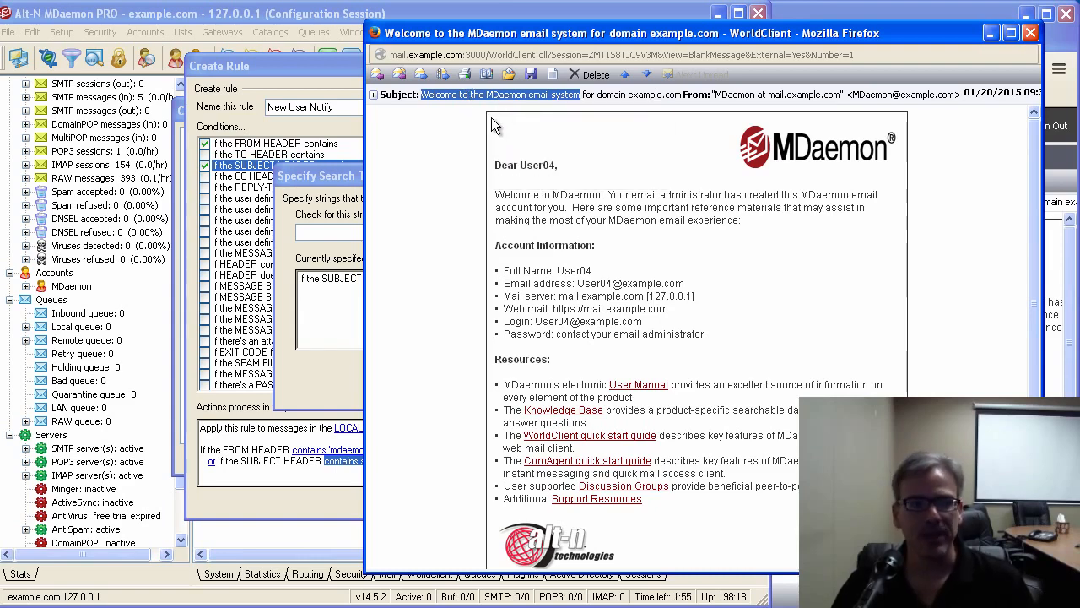
- Switch back to MDaemon and add the copied phrase "Welcome to the MDaemon email system" as the SUBJECT HEADER search string
{"action": "left_click", "coordinate": [340, 287]}
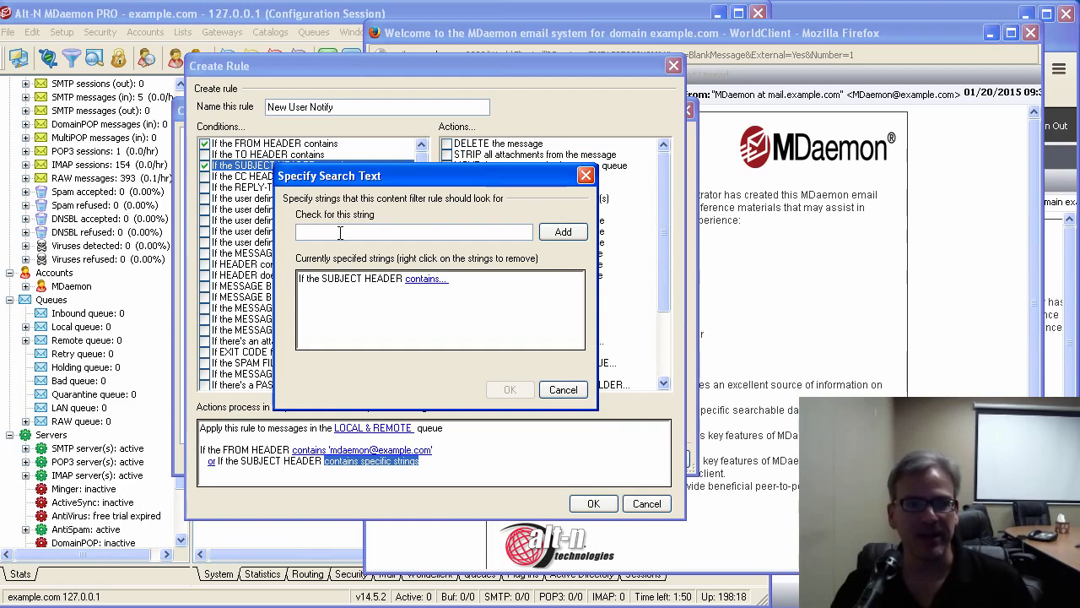
{"action": "key", "text": "ctrl+v"}
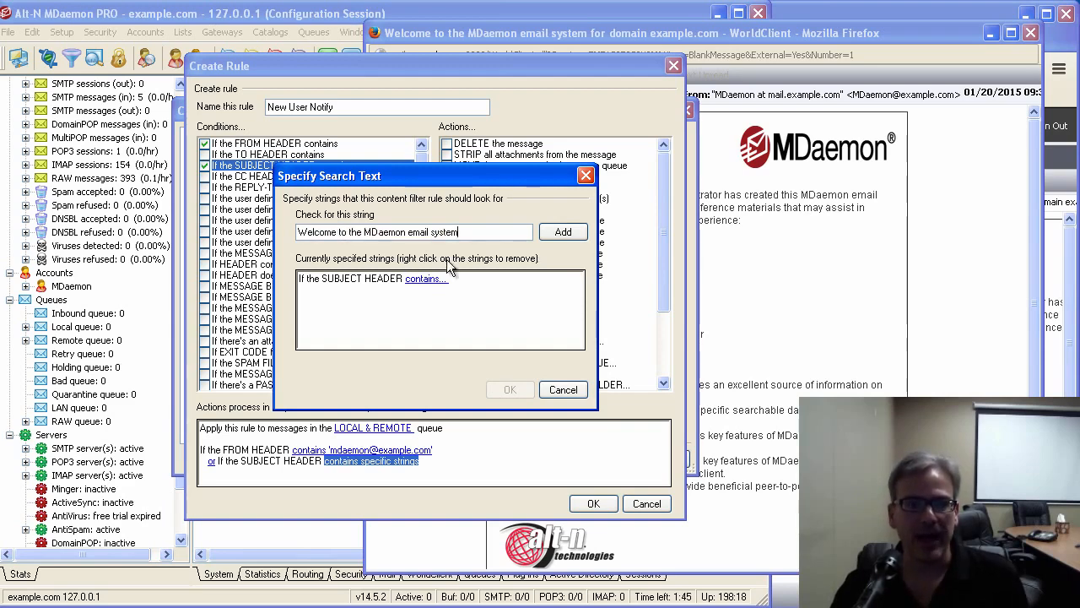
{"action": "left_click", "coordinate": [563, 233]}
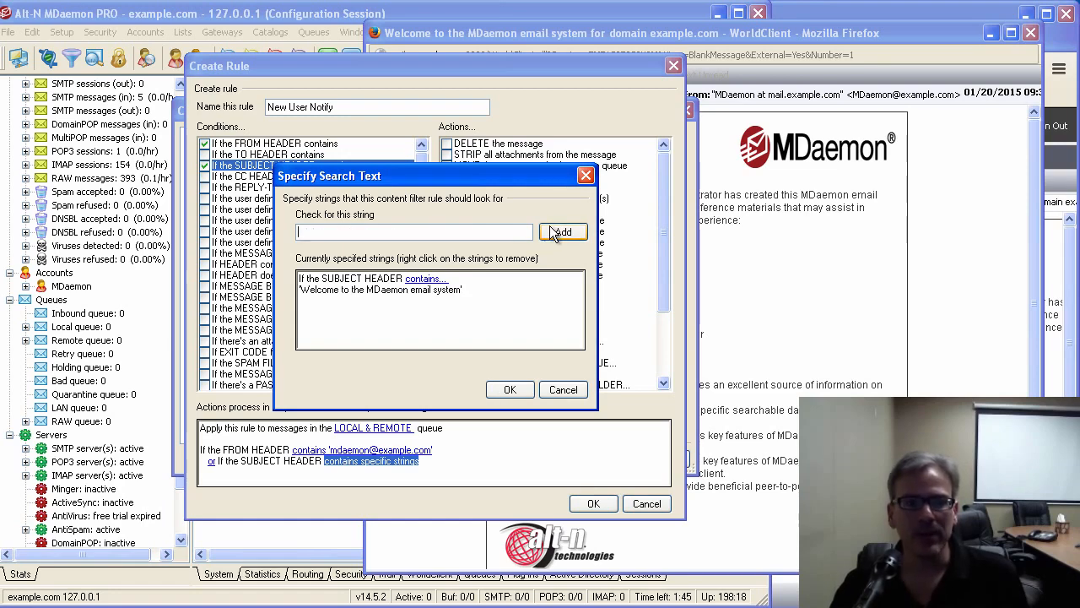
{"action": "left_click", "coordinate": [510, 389]}
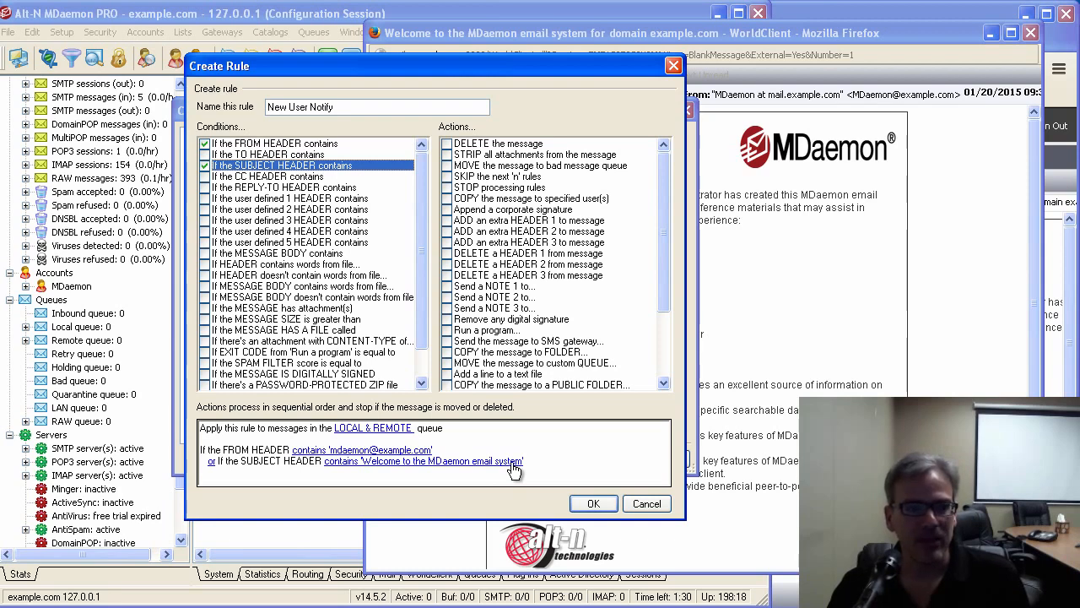
- Change the rule's condition logic so it applies only if all conditions are met (AND)
{"action": "left_click", "coordinate": [212, 469]}
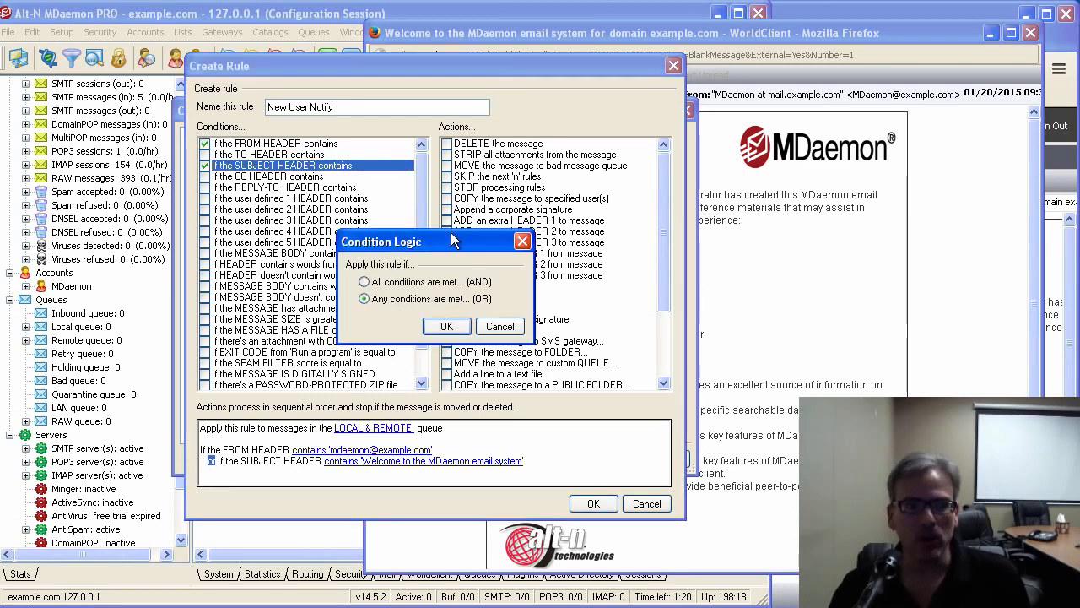
{"action": "left_click", "coordinate": [364, 282]}
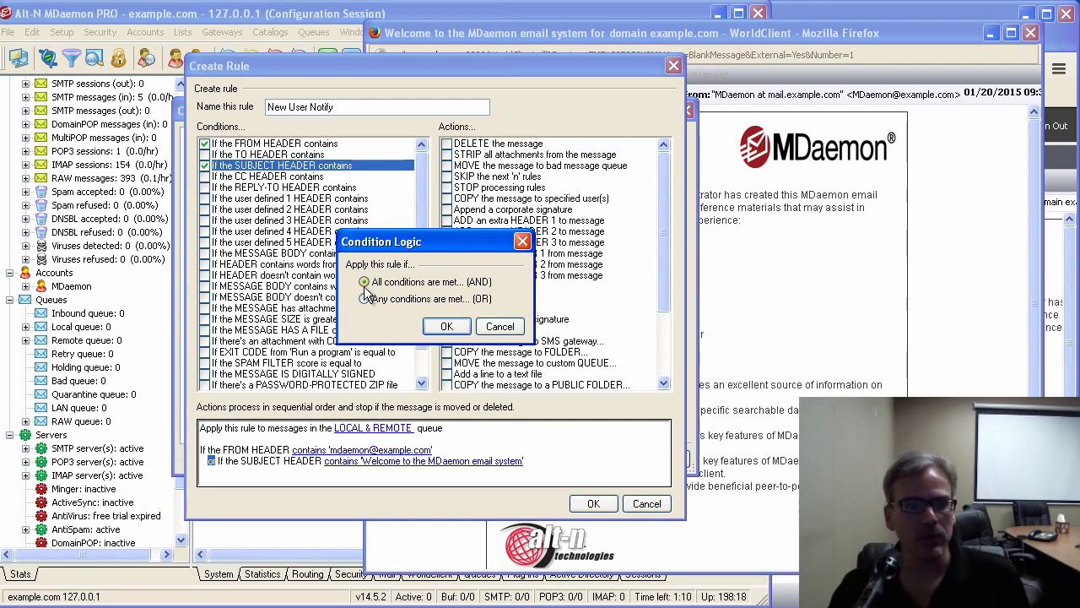
{"action": "left_click", "coordinate": [446, 326]}
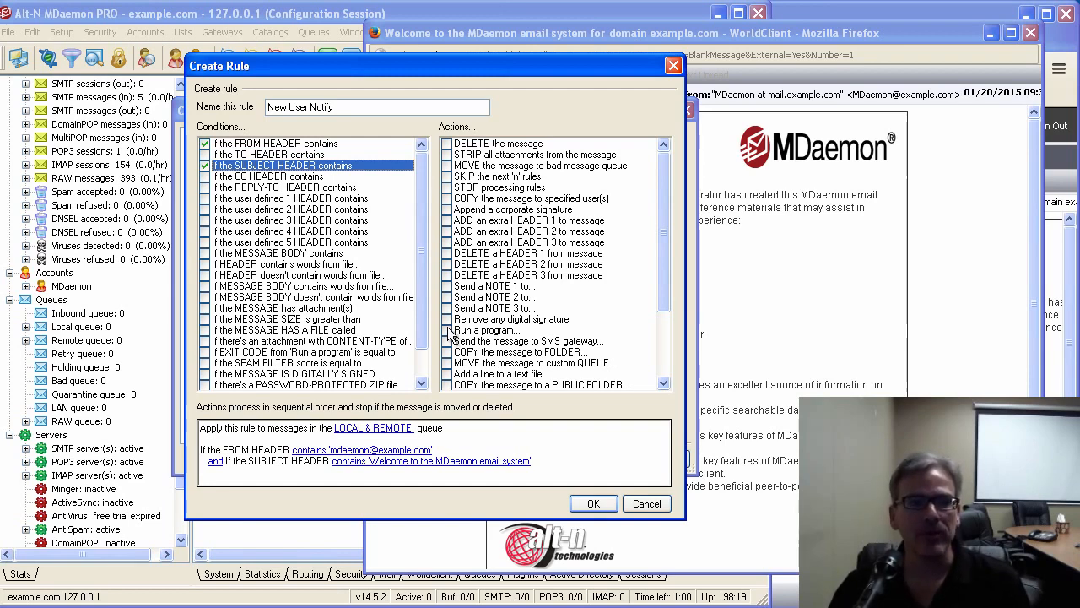
- Add the action to copy the message to the recipient's e-mail address, and save the rule and the content filter settings
{"action": "left_click", "coordinate": [446, 199]}
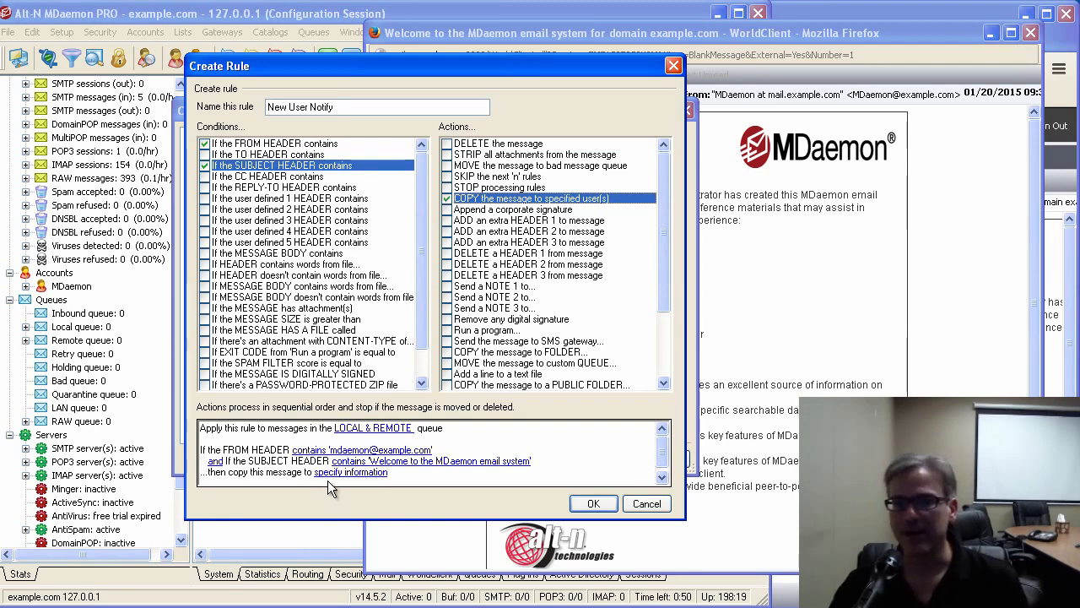
{"action": "left_click", "coordinate": [371, 476]}
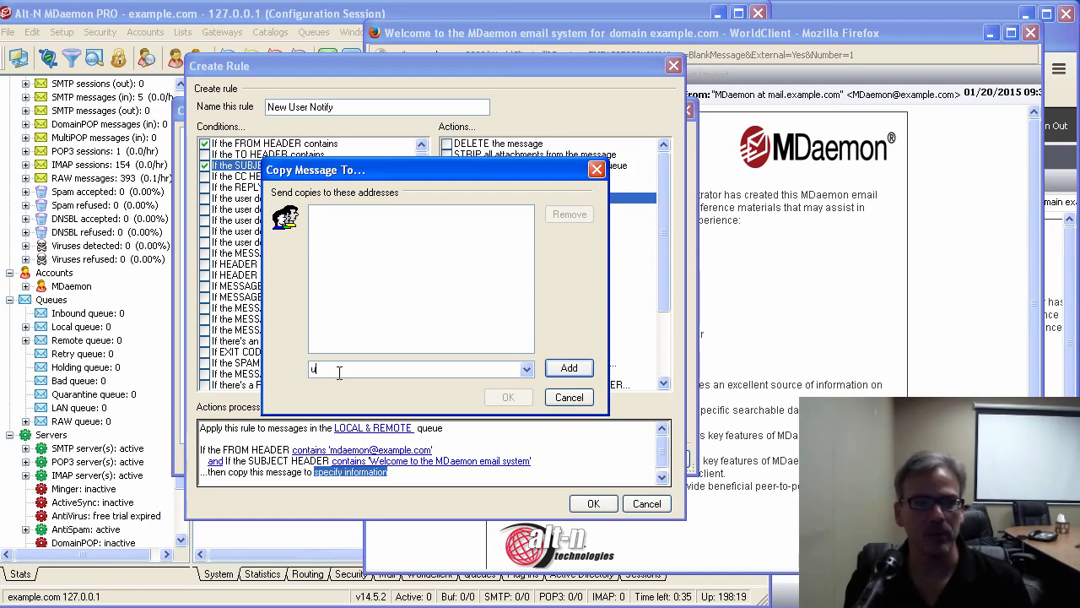
{"action": "type", "text": "frank.th"}
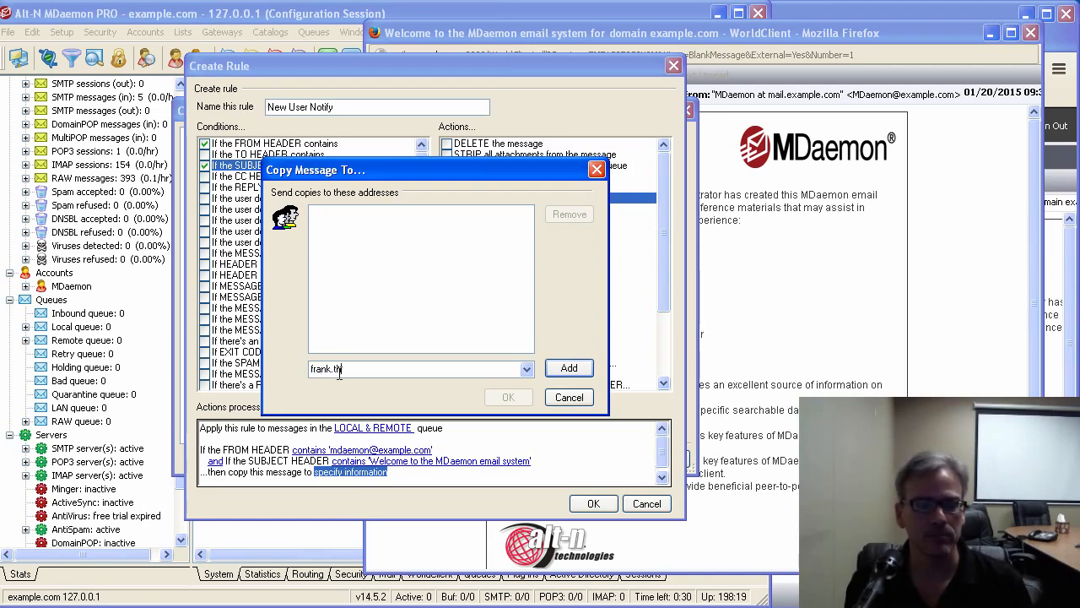
{"action": "type", "text": "omas@exam"}
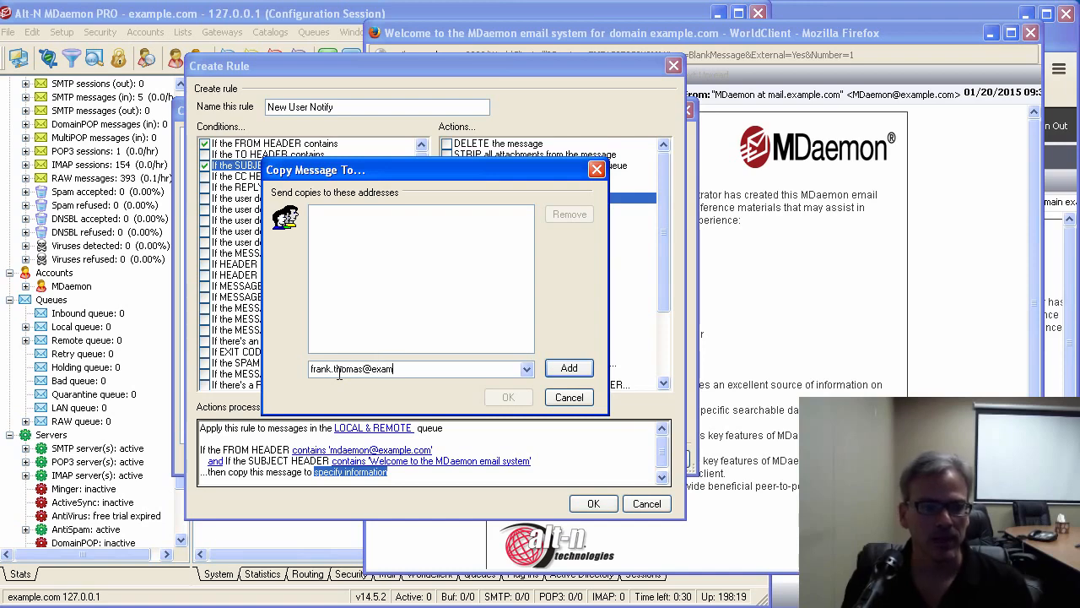
{"action": "type", "text": "ple.com"}
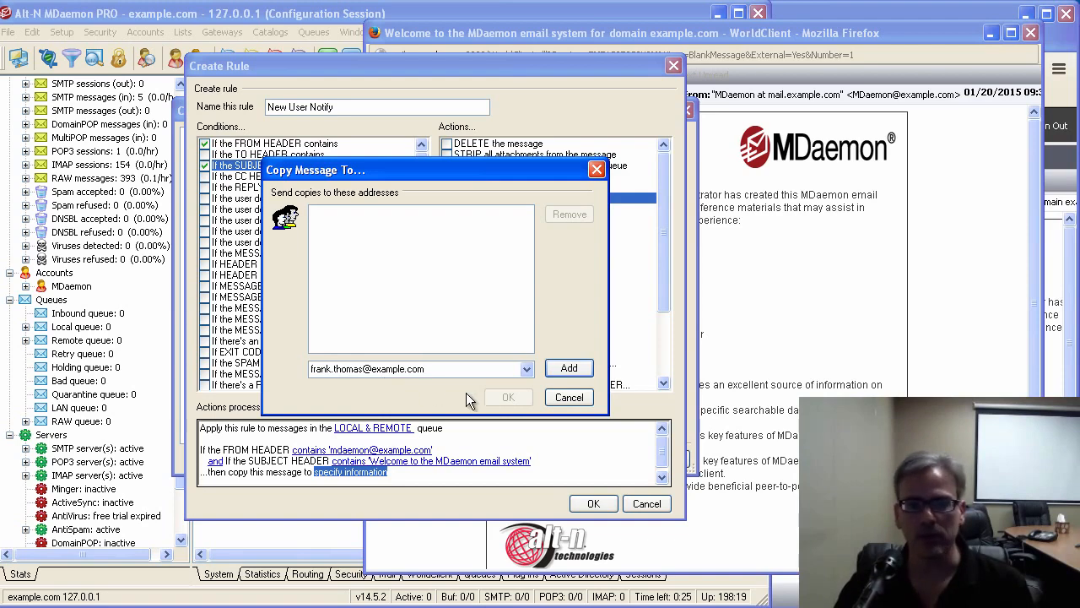
{"action": "left_click", "coordinate": [590, 371]}
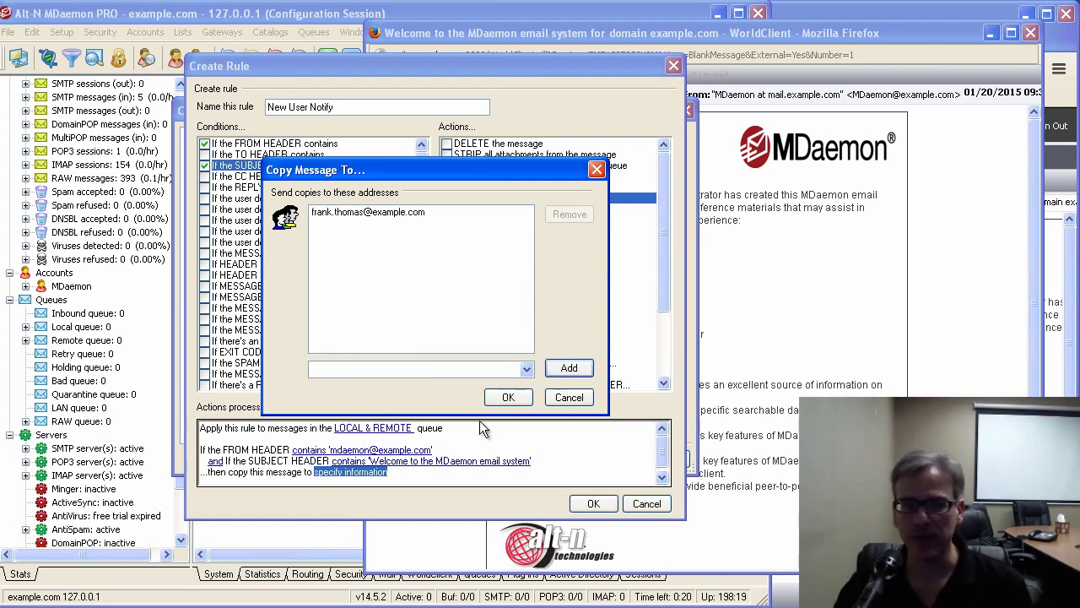
{"action": "left_click", "coordinate": [508, 397]}
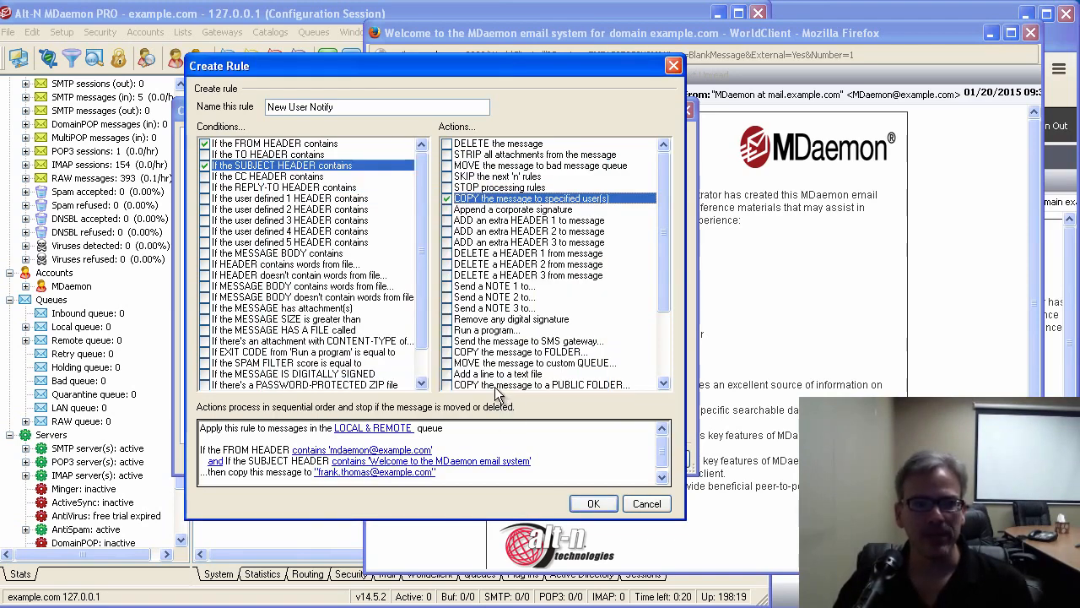
{"action": "left_click", "coordinate": [594, 504]}
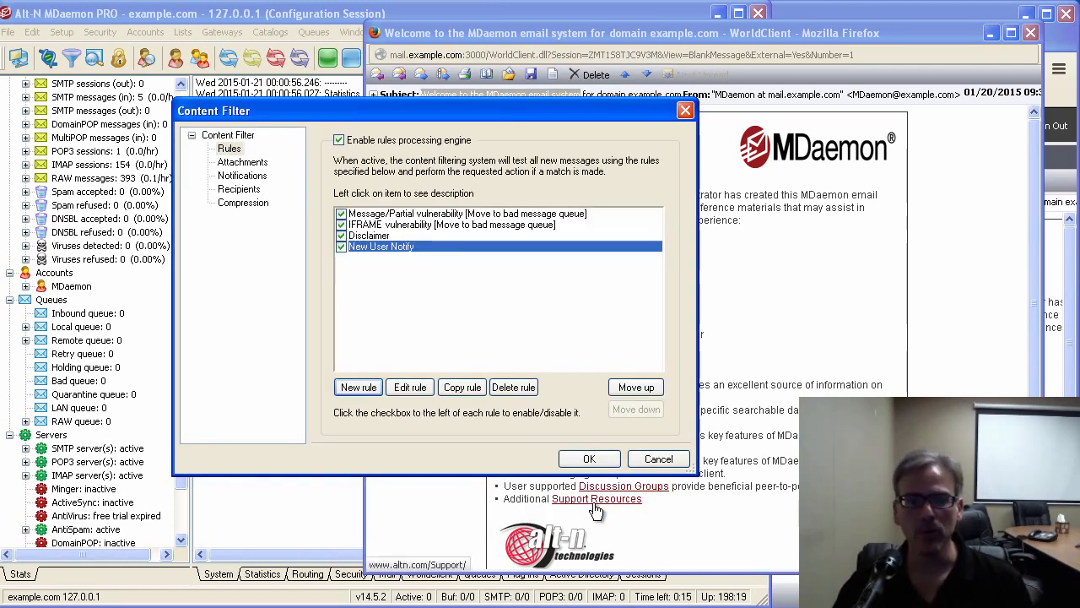
{"action": "left_click", "coordinate": [589, 458]}
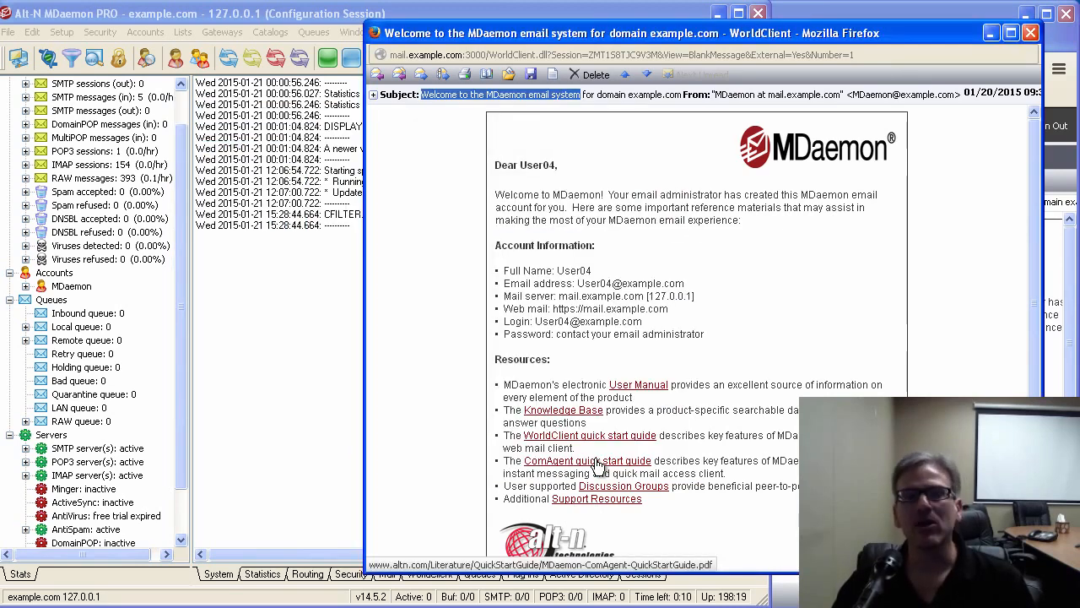